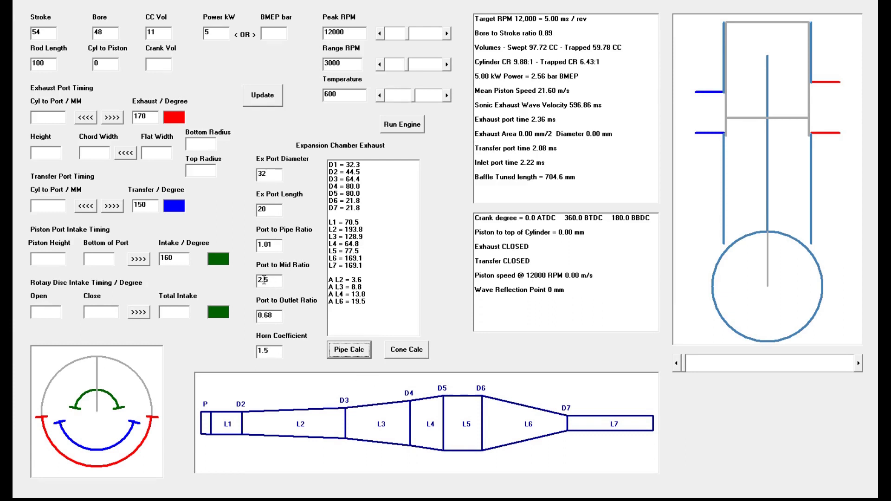
# Step: Set Port to Mid Ratio to 3 and recalculate the pipe
pyautogui.moveTo(264, 279); pyautogui.dragTo(259, 283)
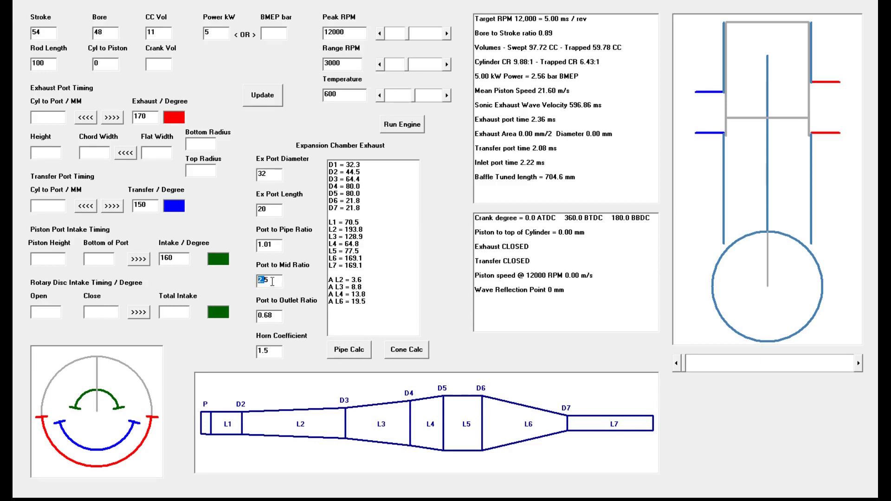
pyautogui.write('3')
pyautogui.click(349, 350)
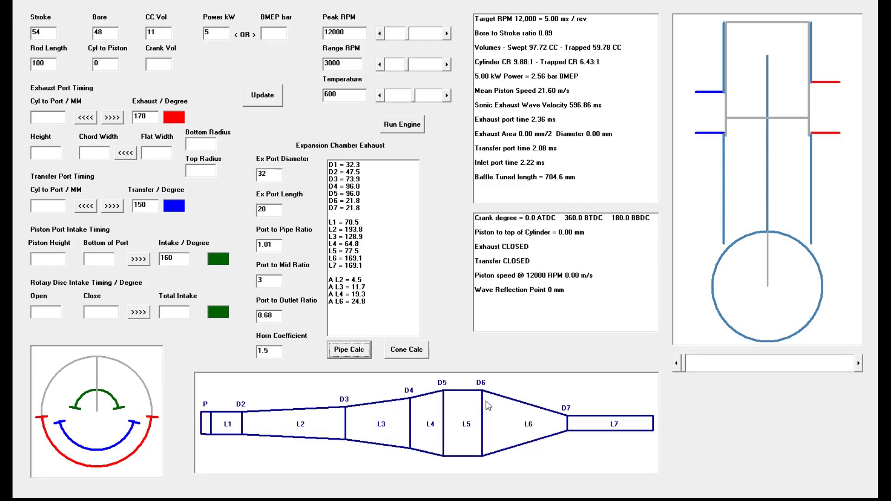
# Step: Change Port to Outlet Ratio to 0.6, then 0.7, recalculating to get D6 and D7 of 22.4 mm
pyautogui.moveTo(265, 319); pyautogui.dragTo(278, 316)
pyautogui.write('6')
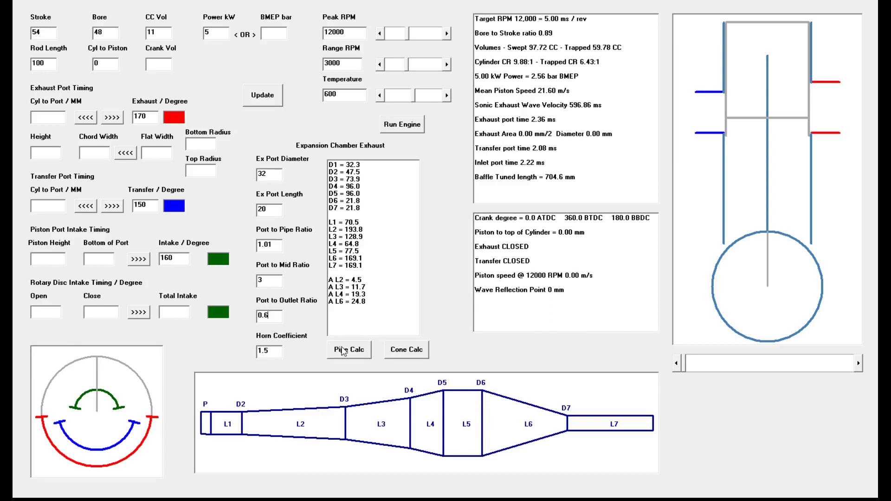
pyautogui.click(346, 351)
pyautogui.moveTo(265, 319); pyautogui.dragTo(275, 315)
pyautogui.write('7')
pyautogui.click(349, 350)
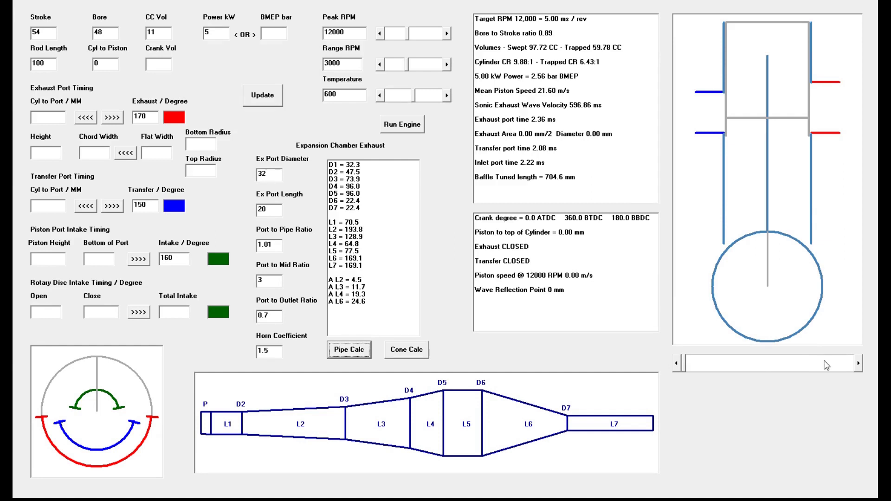
pyautogui.moveTo(683, 366); pyautogui.dragTo(721, 366)
# Step: Advance the crank from 77.5° to 114.5° ATDC so both ports open
pyautogui.click(859, 364)
pyautogui.moveTo(859, 366); pyautogui.dragTo(859, 366)
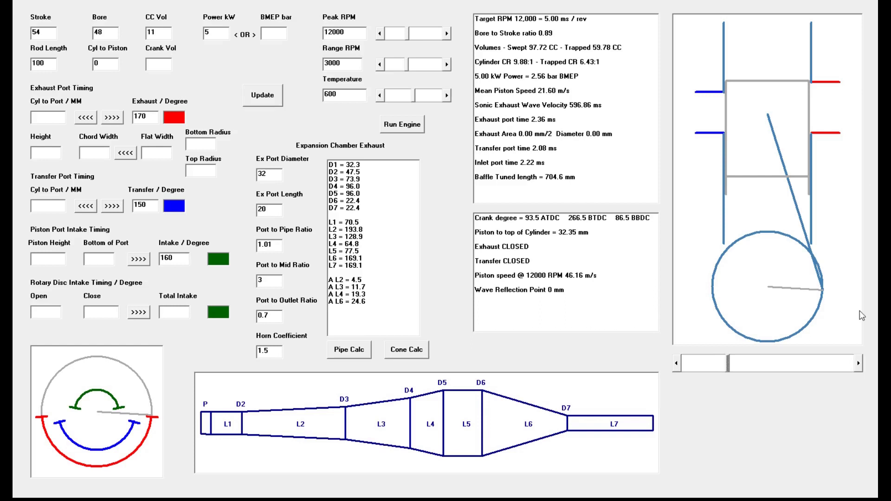
pyautogui.click(859, 367)
pyautogui.moveTo(859, 366); pyautogui.dragTo(859, 367)
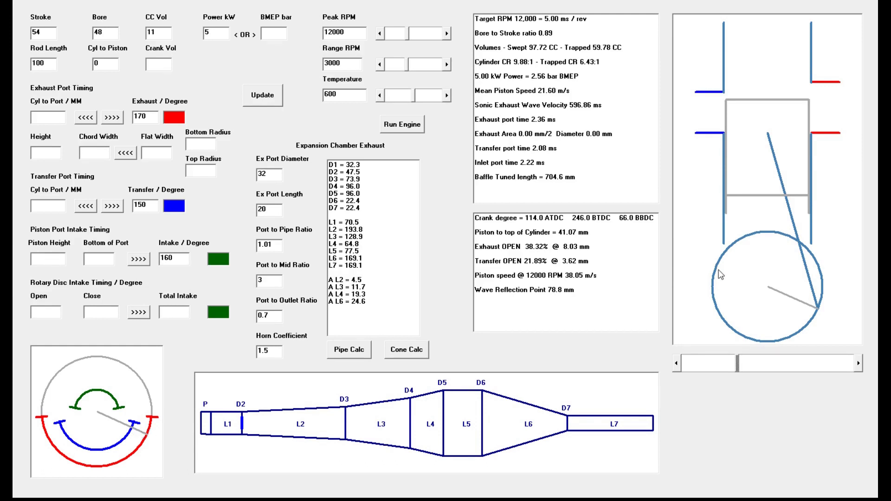
# Step: Step the crank forward from 119.5° ATDC through 161.5° to bottom dead centre
pyautogui.click(857, 363)
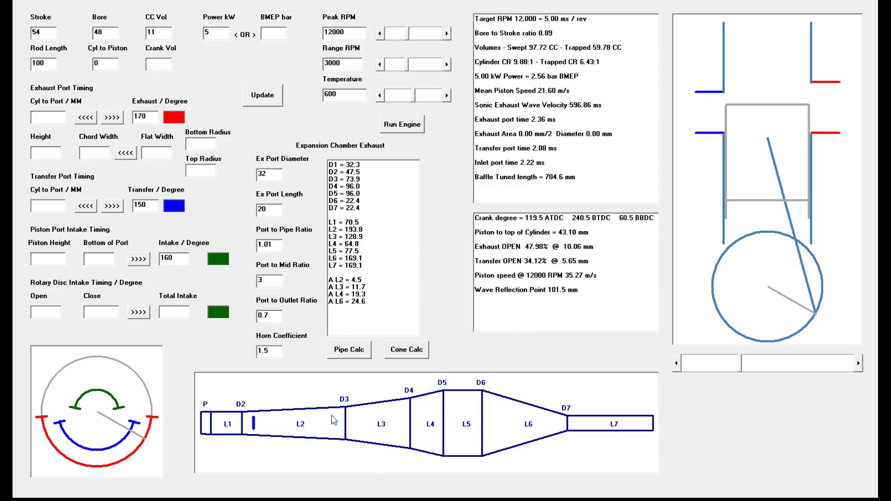
pyautogui.click(858, 364)
pyautogui.click(858, 363)
pyautogui.click(858, 364)
pyautogui.click(858, 364)
pyautogui.click(858, 363)
pyautogui.click(858, 363)
pyautogui.click(858, 363)
pyautogui.click(858, 363)
pyautogui.click(858, 364)
pyautogui.click(858, 363)
pyautogui.click(858, 363)
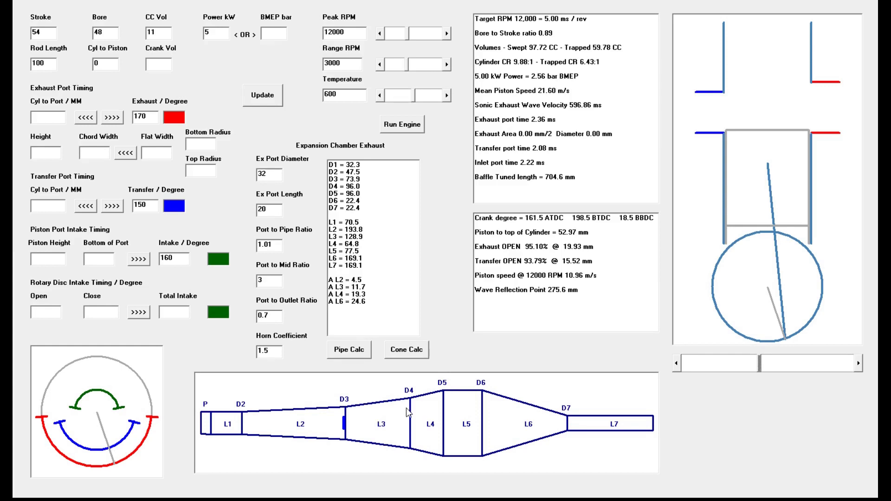
pyautogui.click(859, 363)
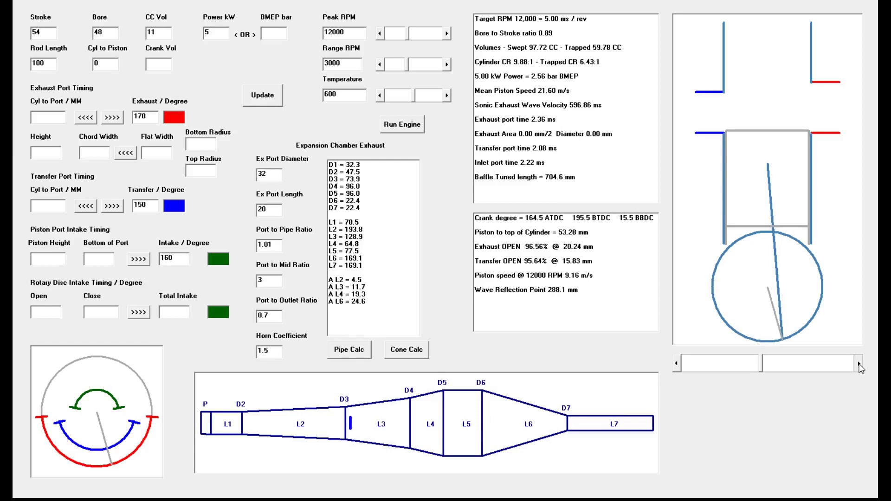
pyautogui.click(858, 364)
pyautogui.click(859, 365)
pyautogui.click(858, 365)
pyautogui.click(858, 364)
# Step: Step the crank past bottom dead centre through 191.5° and 200° to 208° ATDC
pyautogui.click(859, 363)
pyautogui.click(858, 363)
pyautogui.click(858, 363)
pyautogui.click(857, 362)
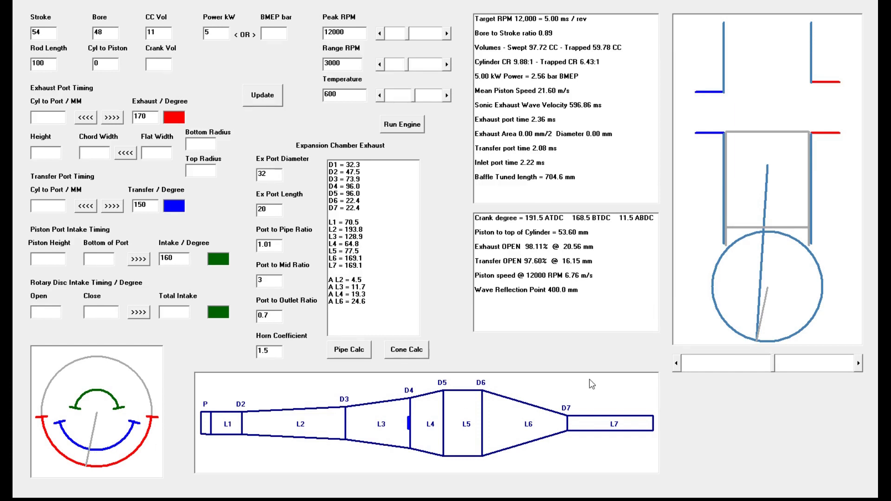
pyautogui.click(858, 364)
pyautogui.click(857, 364)
pyautogui.click(857, 365)
pyautogui.click(859, 364)
pyautogui.click(859, 365)
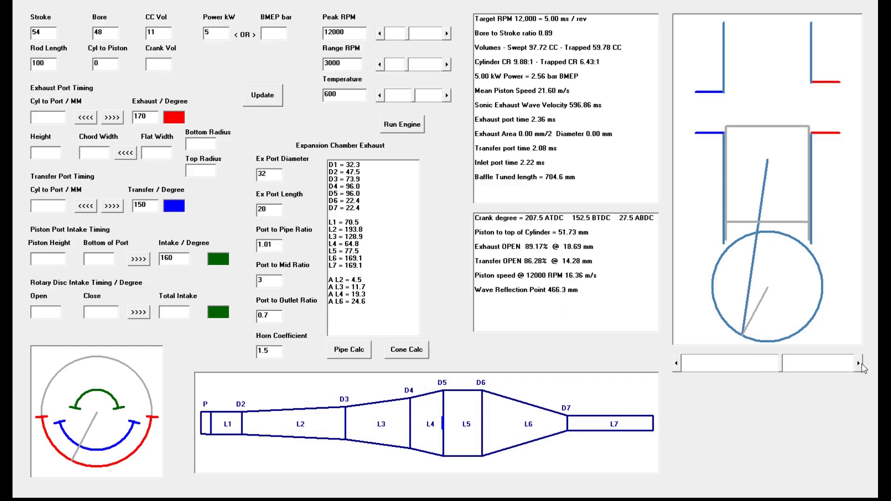
pyautogui.click(861, 364)
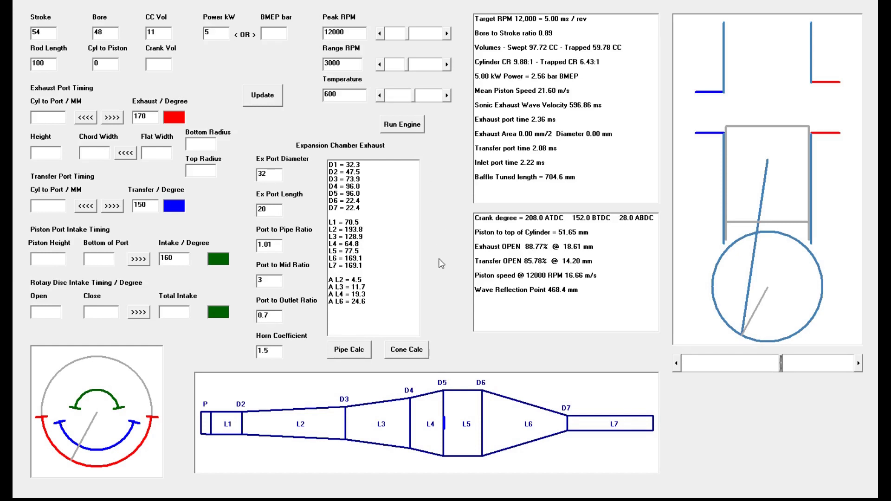
# Step: Advance the crank from 221.5° through 268.5° to 270.5° ATDC, past exhaust closing
pyautogui.click(858, 366)
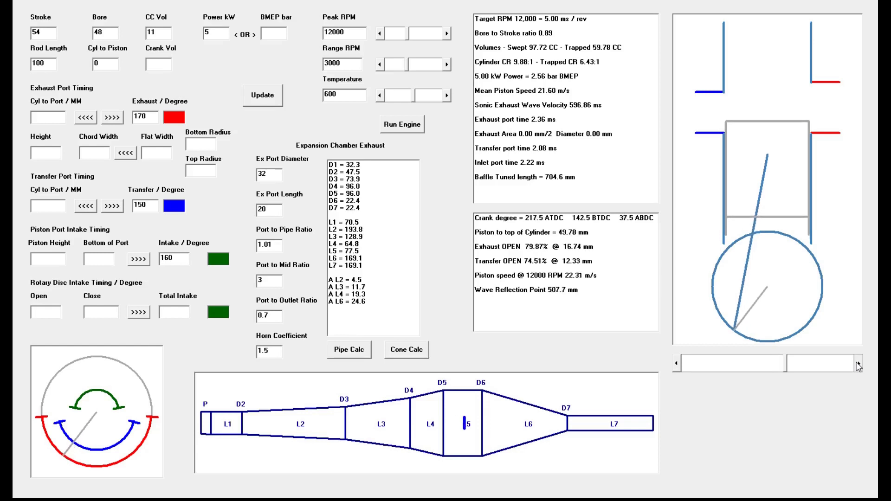
pyautogui.click(858, 366)
pyautogui.click(858, 366)
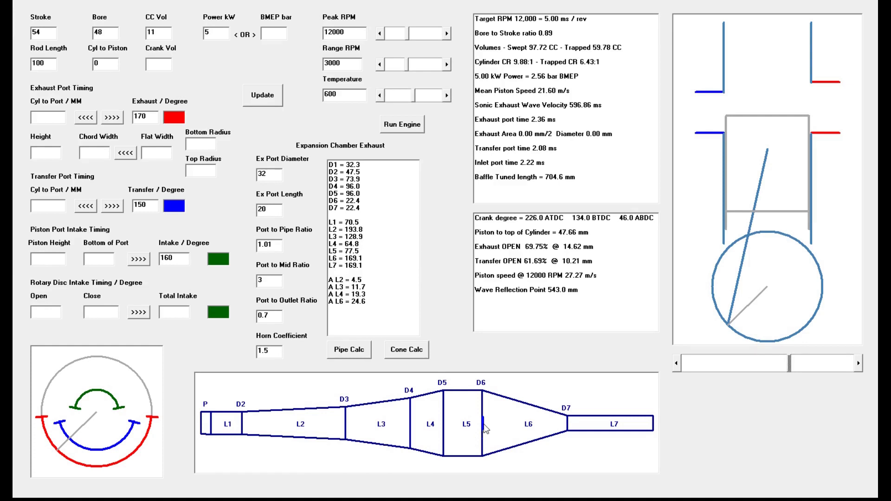
pyautogui.click(858, 364)
pyautogui.moveTo(859, 365); pyautogui.dragTo(858, 365)
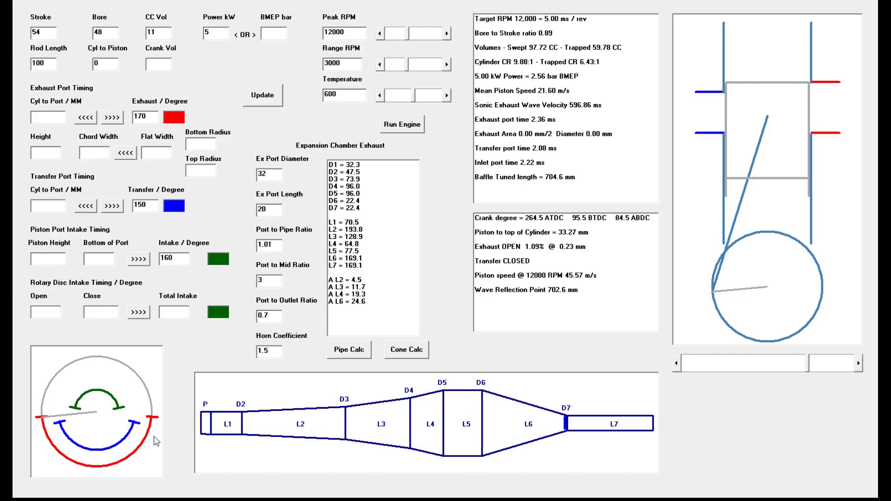
pyautogui.click(857, 363)
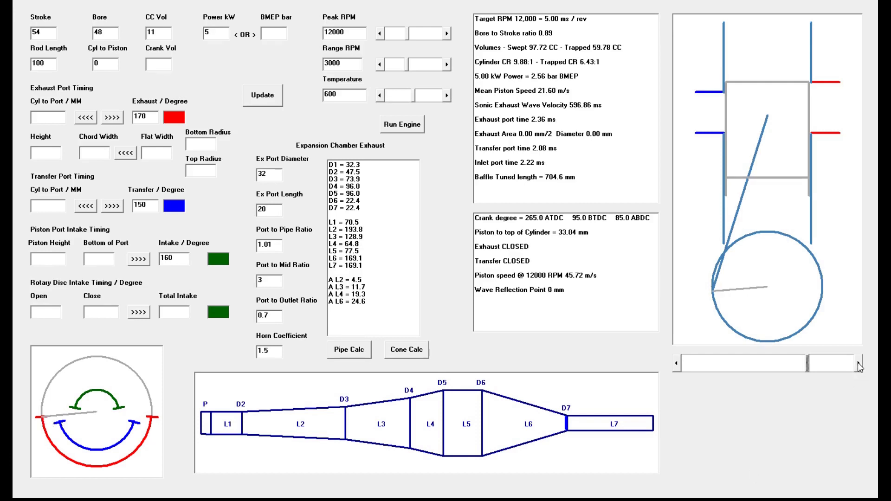
pyautogui.click(857, 362)
pyautogui.click(857, 363)
pyautogui.click(857, 363)
pyautogui.click(857, 363)
pyautogui.click(858, 363)
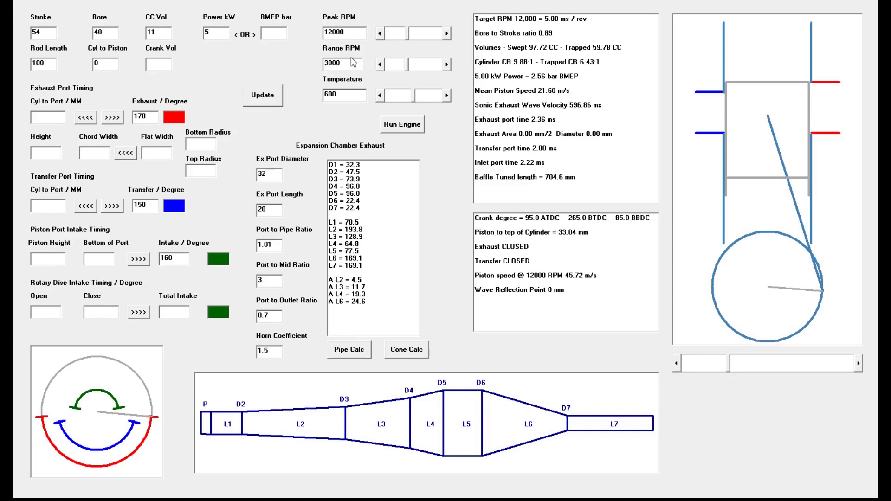
# Step: Run the engine animation, pause and resume it, then stop it at 310° ATDC
pyautogui.click(395, 126)
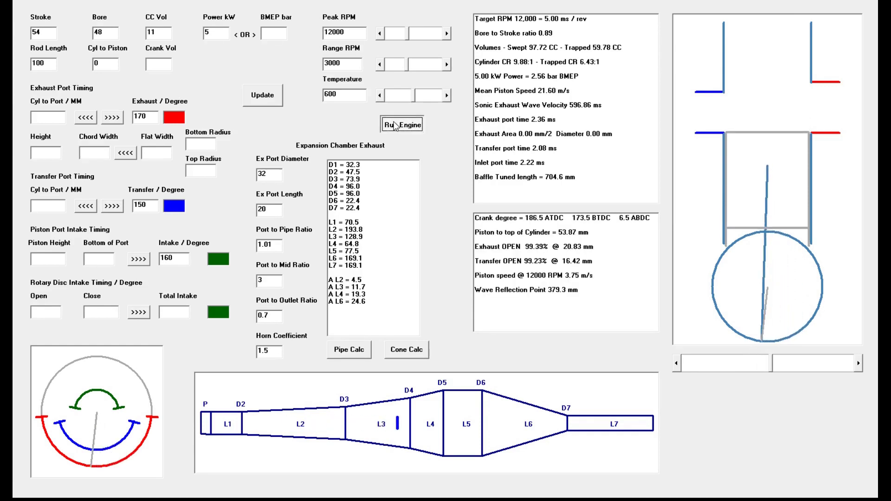
pyautogui.click(394, 125)
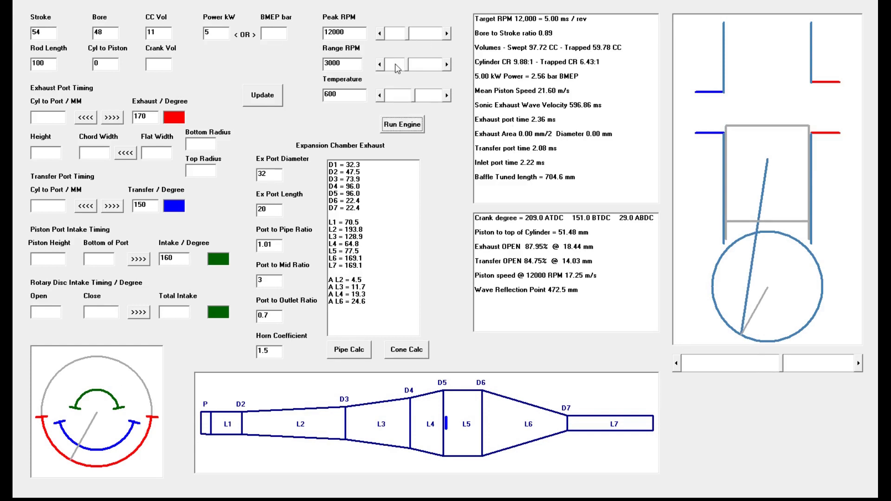
pyautogui.click(396, 125)
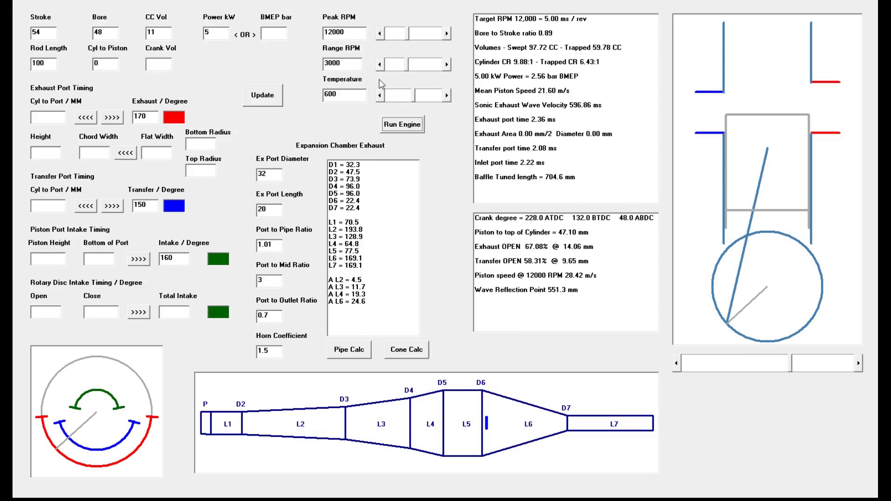
pyautogui.click(406, 124)
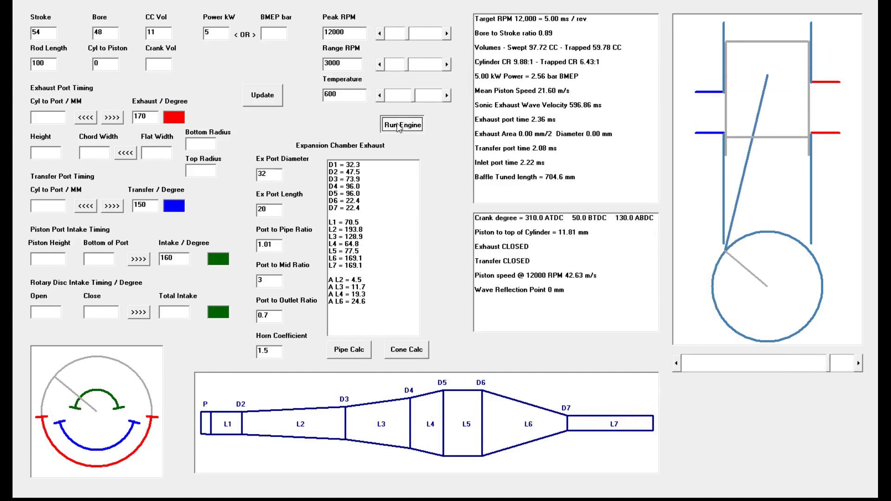
pyautogui.click(397, 126)
# Step: Lower Peak RPM to 7000 and set the crank to 172.0° ATDC, wave marker at D6
pyautogui.click(394, 33)
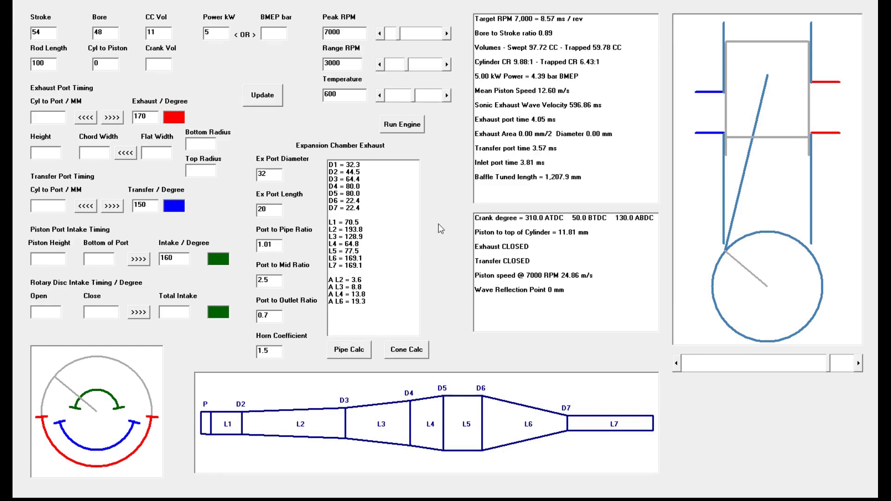
pyautogui.click(398, 37)
pyautogui.moveTo(829, 365)
pyautogui.mouseDown()
pyautogui.moveTo(794, 377)
pyautogui.moveTo(729, 366)
pyautogui.moveTo(759, 366)
pyautogui.mouseUp()
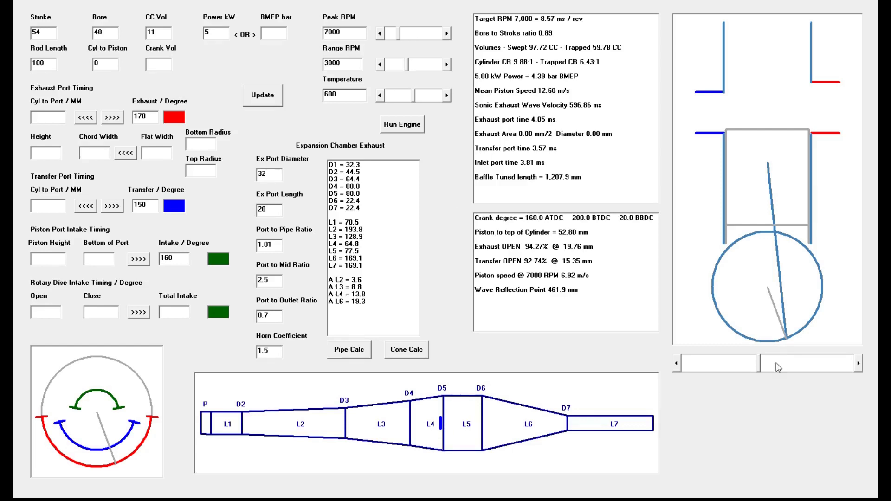
pyautogui.moveTo(759, 366); pyautogui.dragTo(765, 366)
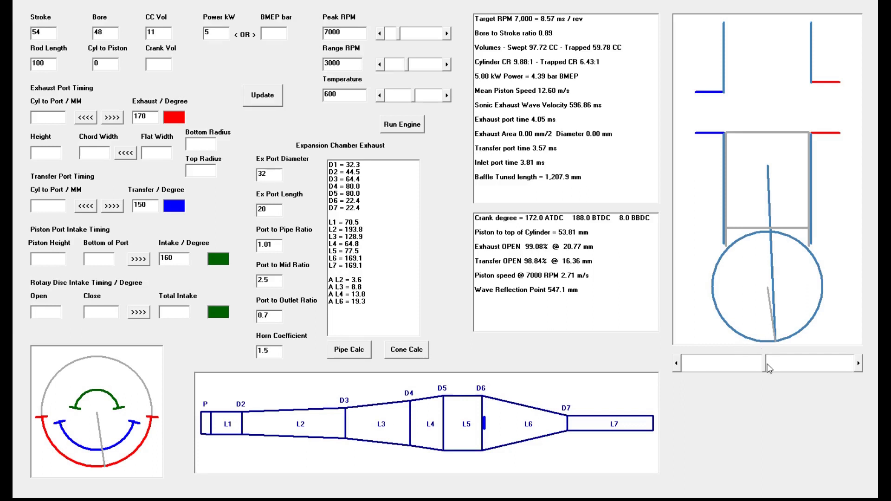
pyautogui.moveTo(765, 366)
pyautogui.mouseDown()
pyautogui.moveTo(775, 366)
pyautogui.moveTo(765, 365)
pyautogui.mouseUp()
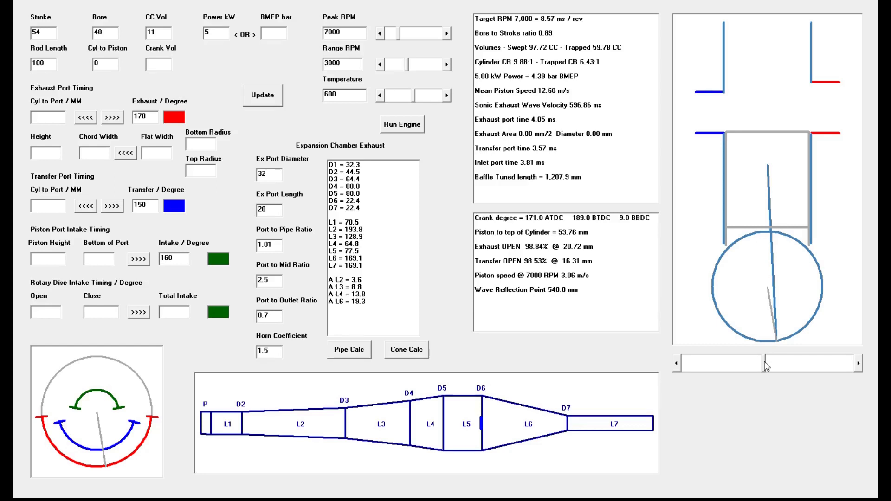
pyautogui.moveTo(766, 366); pyautogui.dragTo(768, 366)
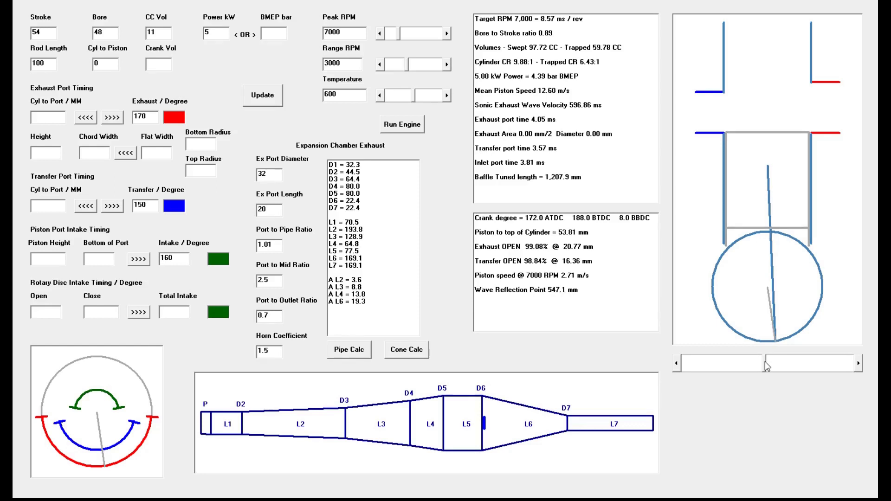
# Step: Raise Peak RPM to 13000, shortening the baffle tuned length to 571.1 mm
pyautogui.click(428, 36)
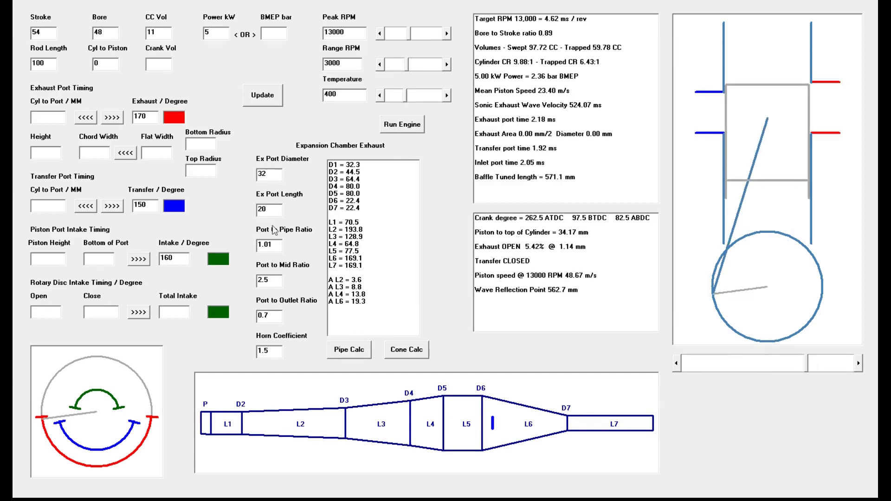